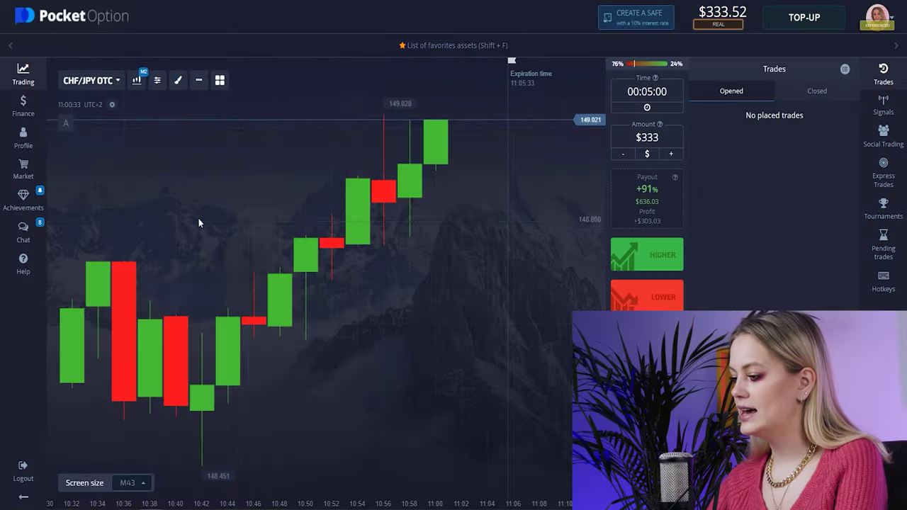
- Set the trade expiry time to one minute (M1), keeping the $333 amount
left_click(647, 96)
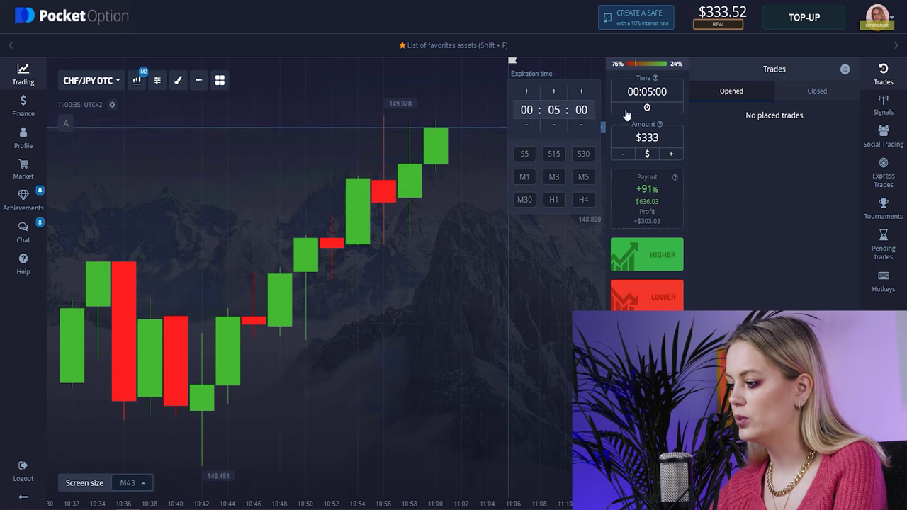
left_click(525, 177)
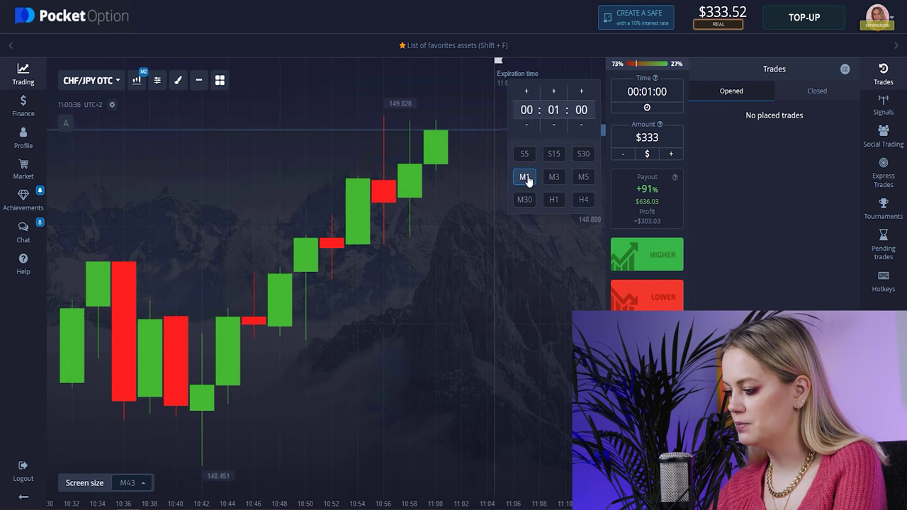
left_click(646, 137)
left_click(272, 183)
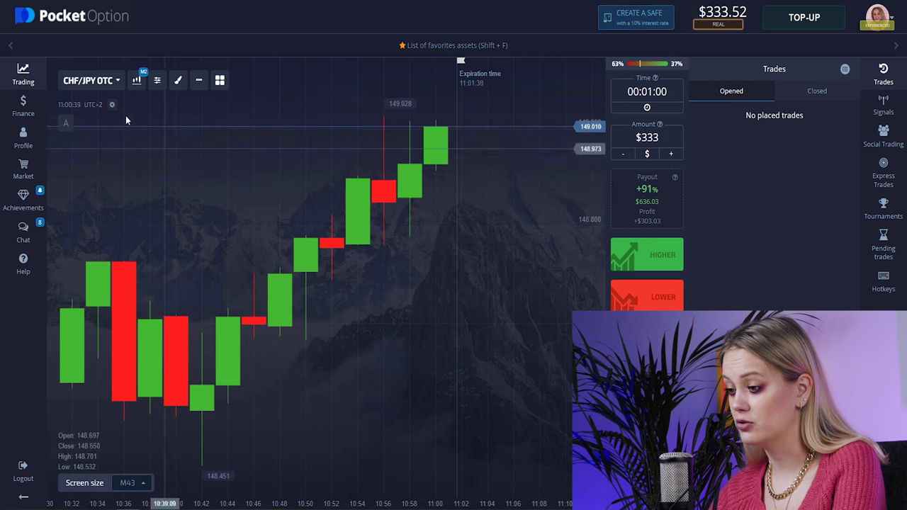
- Favourite the OTC pairs AUD/CAD, AUD/CHF, AUD/NZD, AUD/USD, CAD/JPY, EUR/HUF, EUR/JPY, EUR/NZD, GBP/JPY, NZD/JPY, NZD/USD and USD/CAD
left_click(114, 82)
left_click(176, 162)
left_click(176, 179)
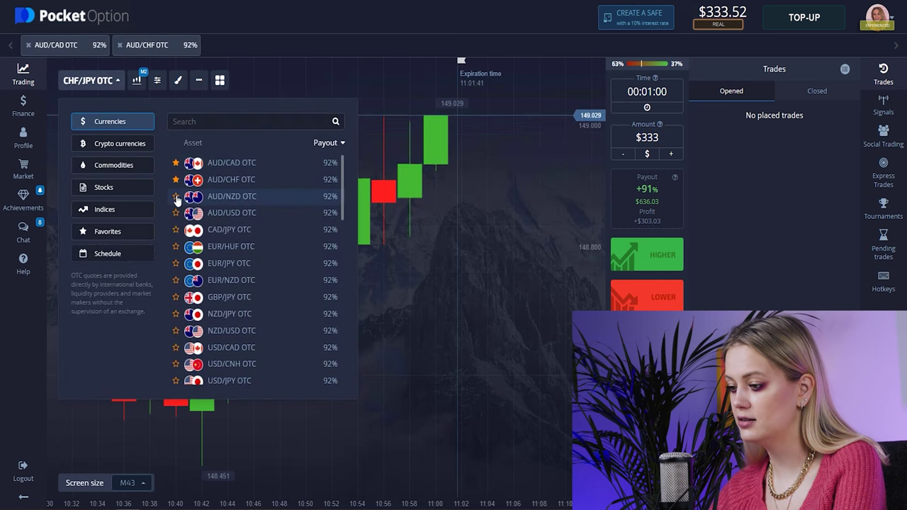
left_click(175, 197)
left_click(176, 213)
left_click(175, 230)
left_click(176, 246)
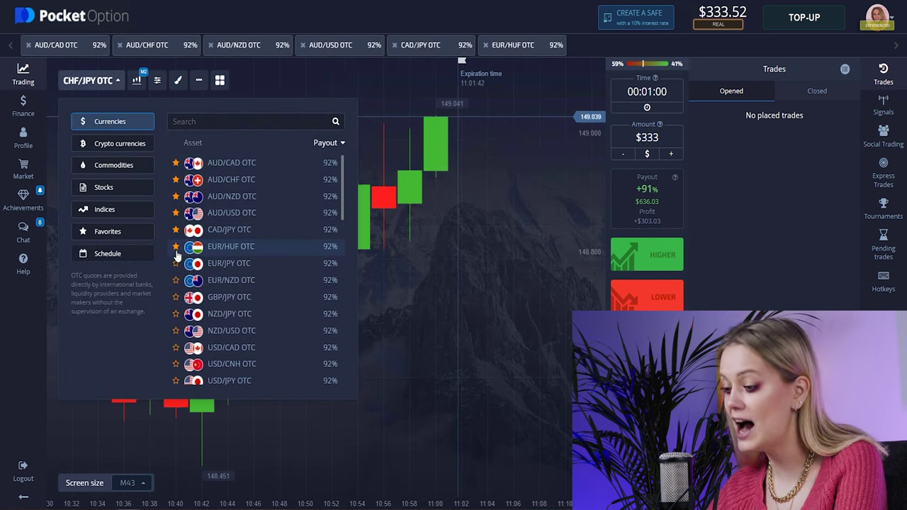
left_click(176, 262)
left_click(176, 280)
left_click(176, 297)
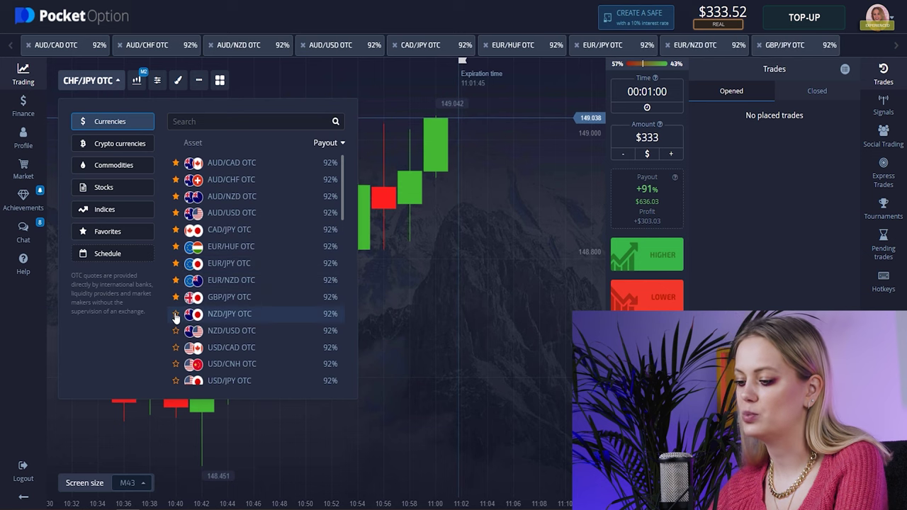
left_click(176, 314)
left_click(176, 331)
left_click(176, 347)
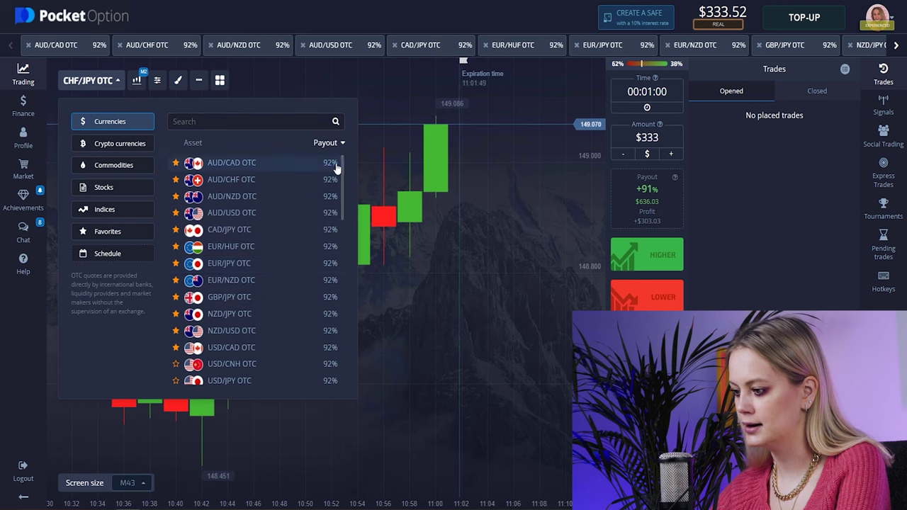
- Switch the chart to 30-second (S30) candles
left_click(137, 80)
left_click(137, 80)
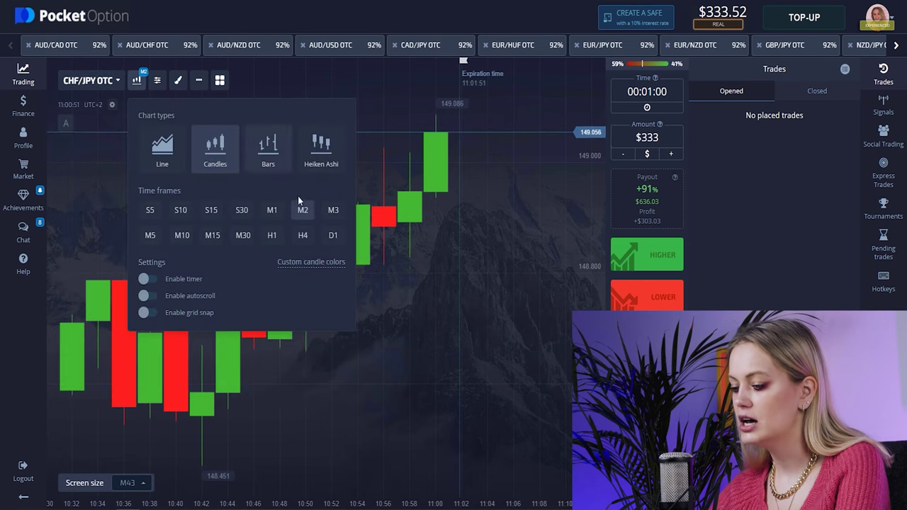
left_click(241, 210)
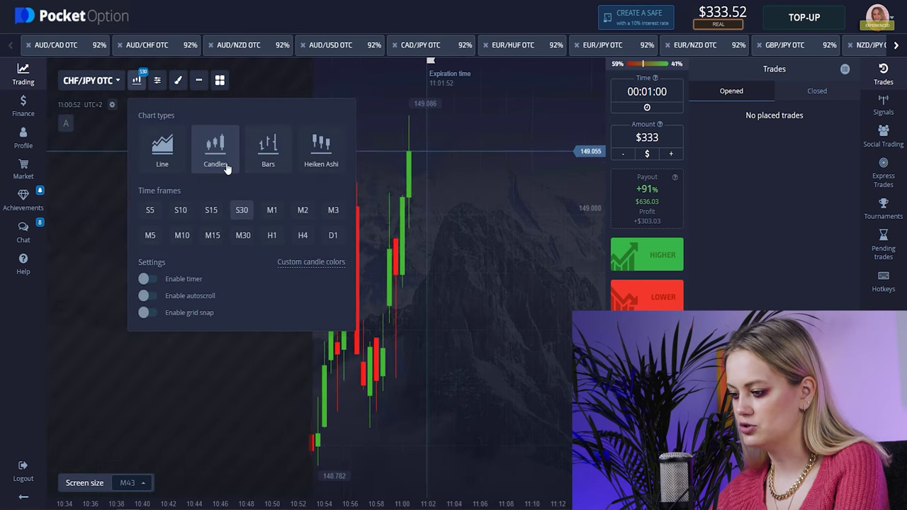
left_click(443, 148)
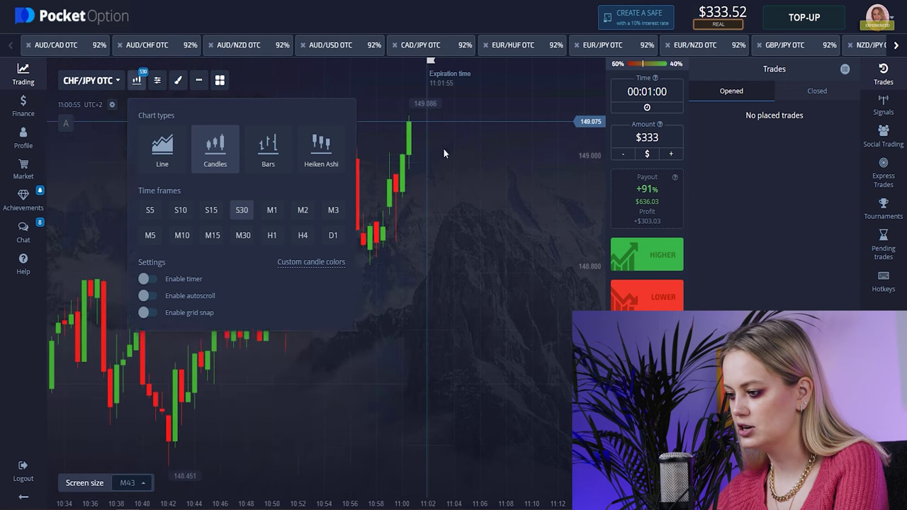
- Add the Envelopes, Keltner channel and MACD indicators to the chart
left_click(157, 80)
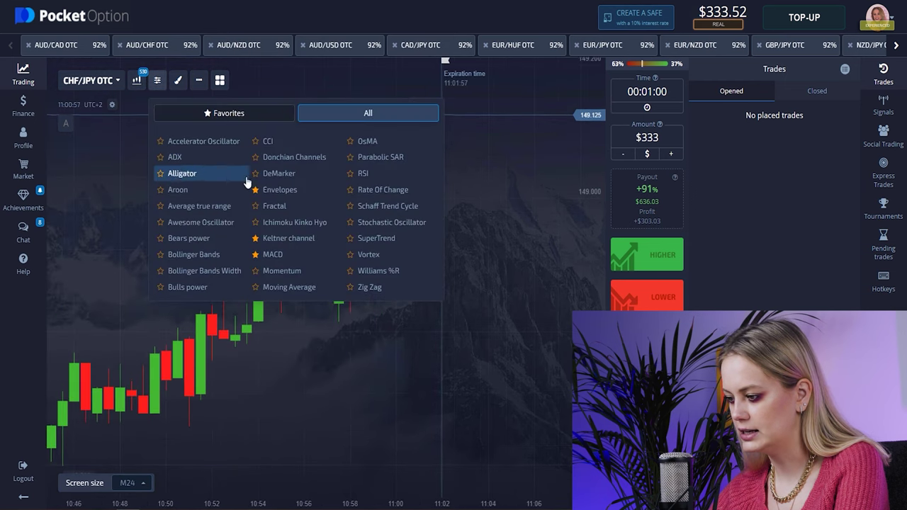
left_click(277, 191)
left_click(294, 238)
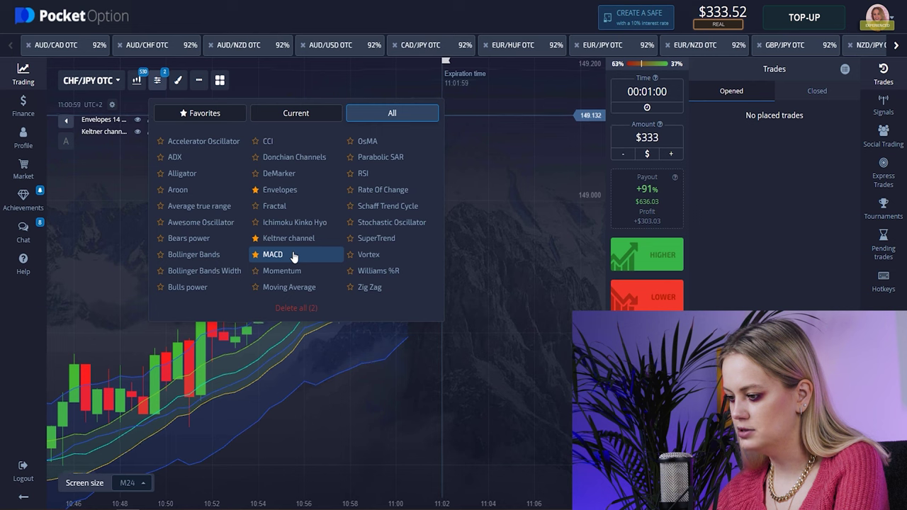
left_click(304, 254)
left_click(464, 233)
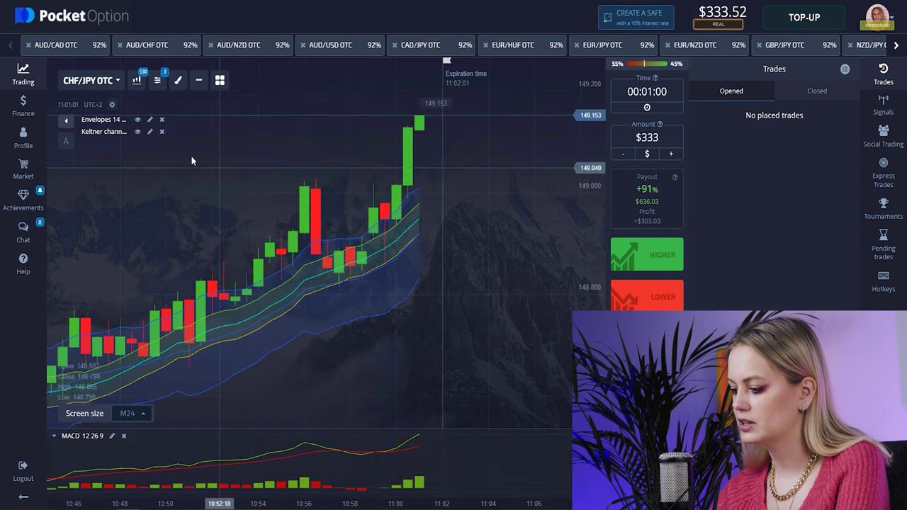
left_click(150, 120)
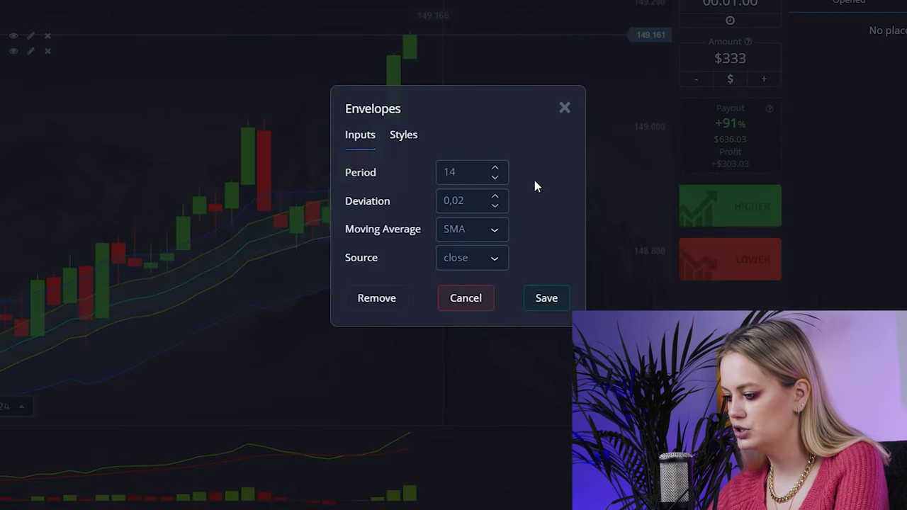
- Switch the Envelopes moving average to EMA and adjust its period to 13
left_click(494, 228)
left_click(475, 300)
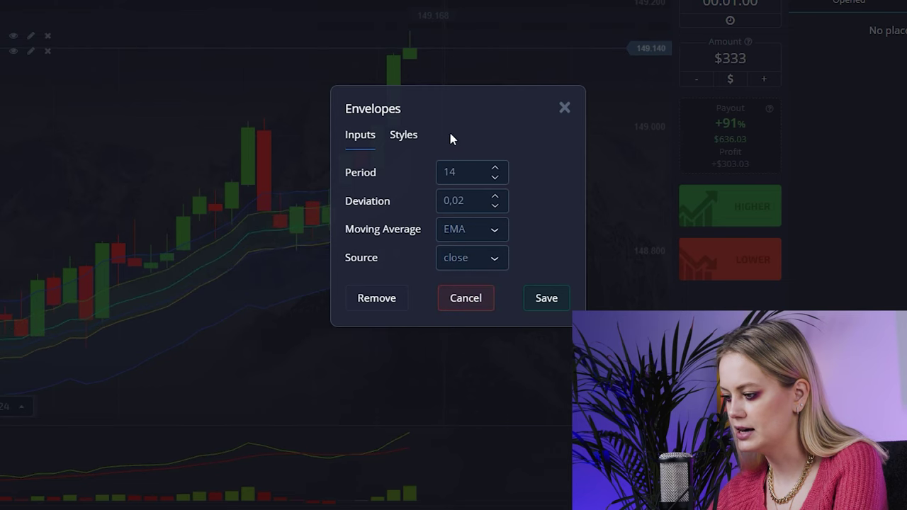
left_click(497, 177)
left_click(497, 178)
left_click(497, 178)
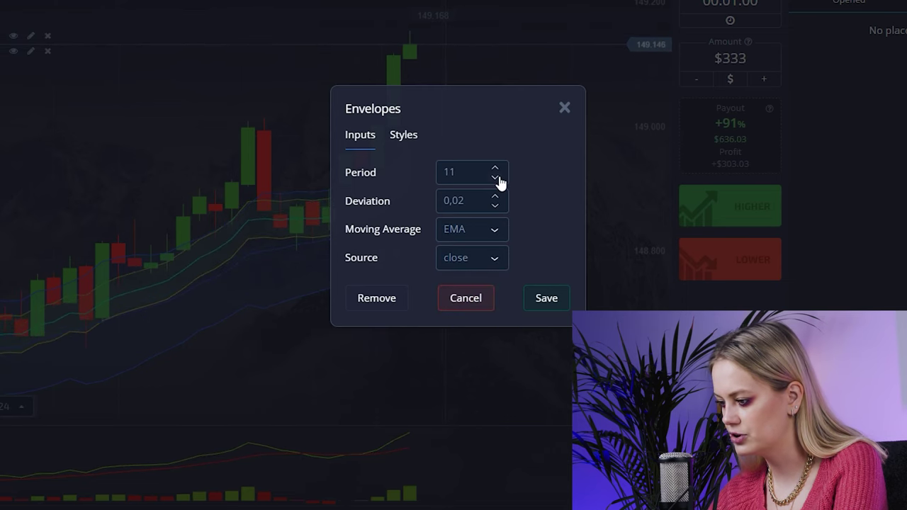
left_click(497, 178)
left_click(498, 178)
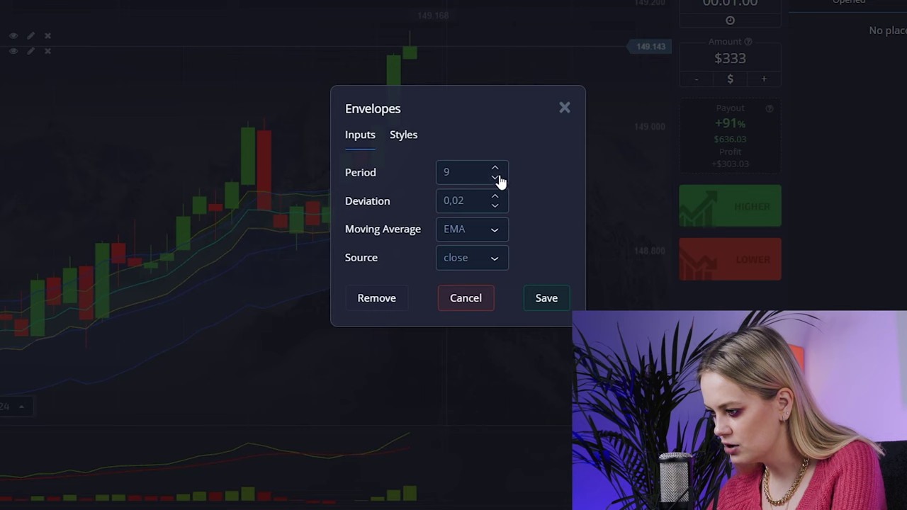
left_click(495, 168)
left_click(495, 168)
left_click(496, 168)
left_click(495, 168)
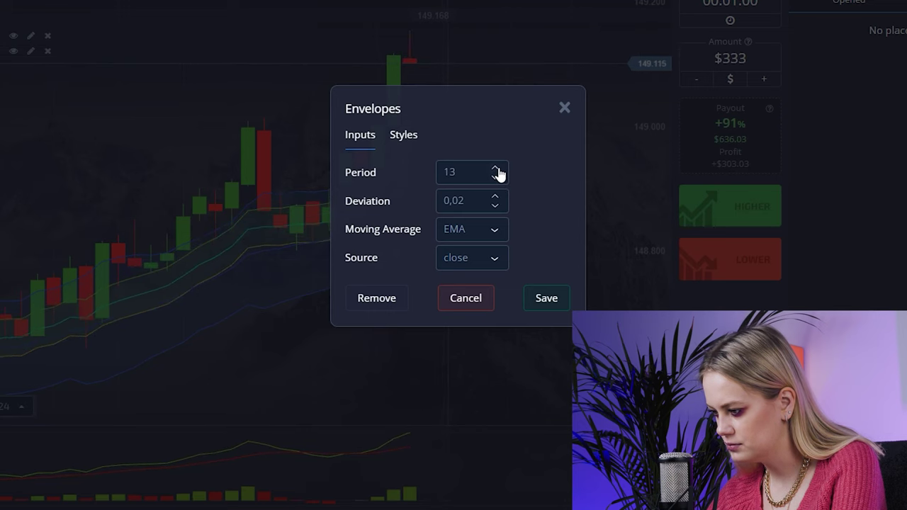
- Make the Envelopes middle and bottom lines 2px wide and save the styles
left_click(405, 136)
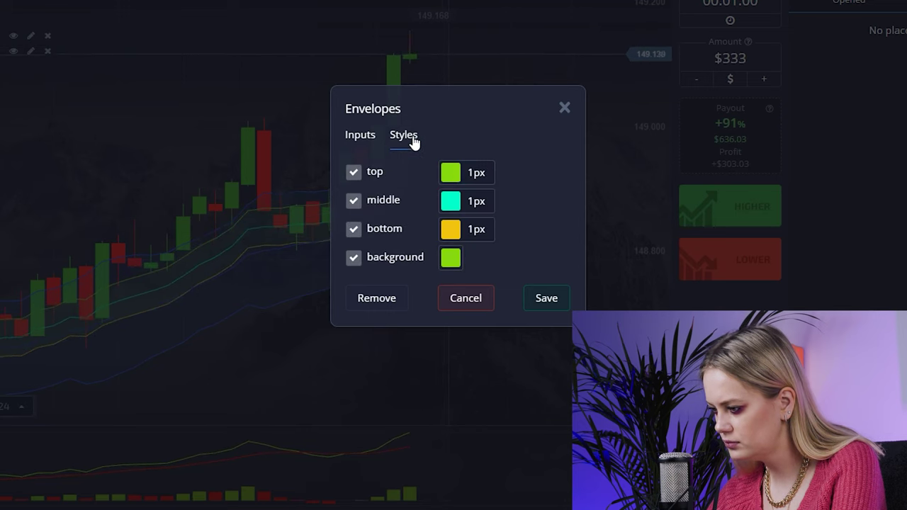
left_click(464, 175)
left_click(481, 202)
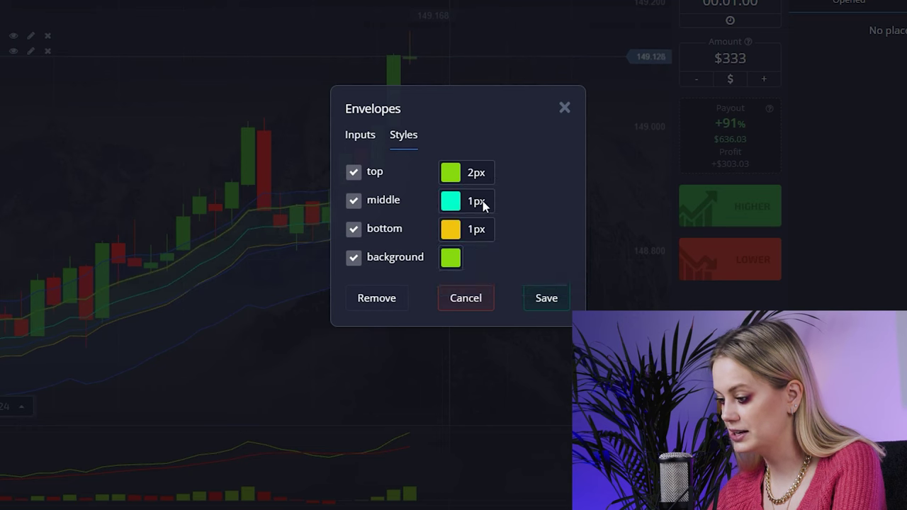
left_click(482, 202)
left_click(485, 308)
left_click(487, 243)
left_click(487, 243)
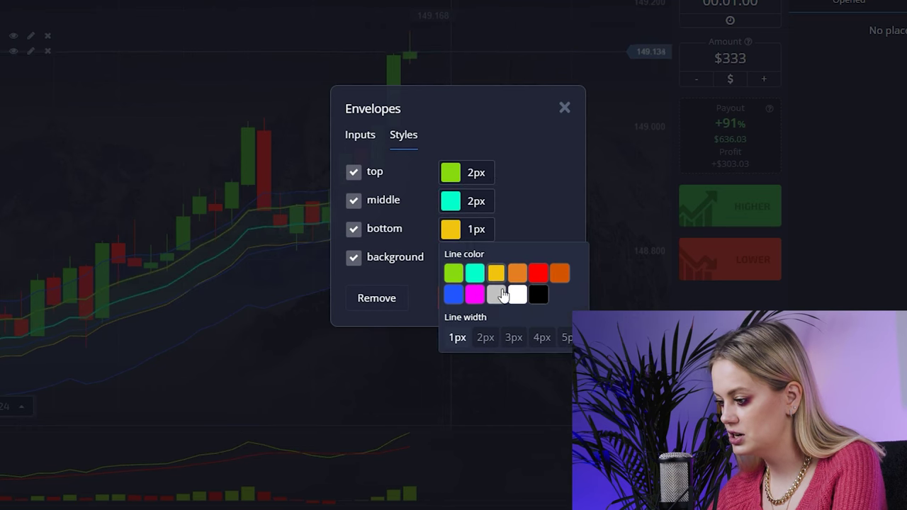
left_click(486, 338)
left_click(525, 181)
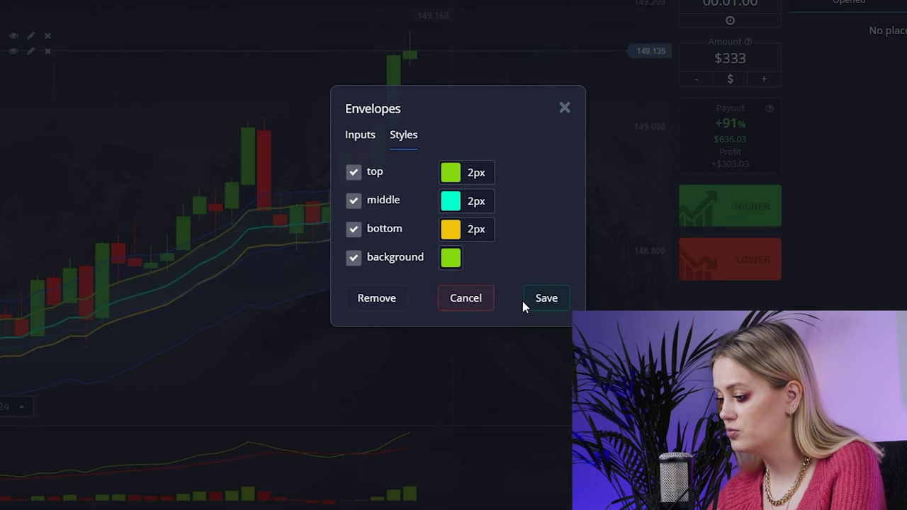
left_click(547, 298)
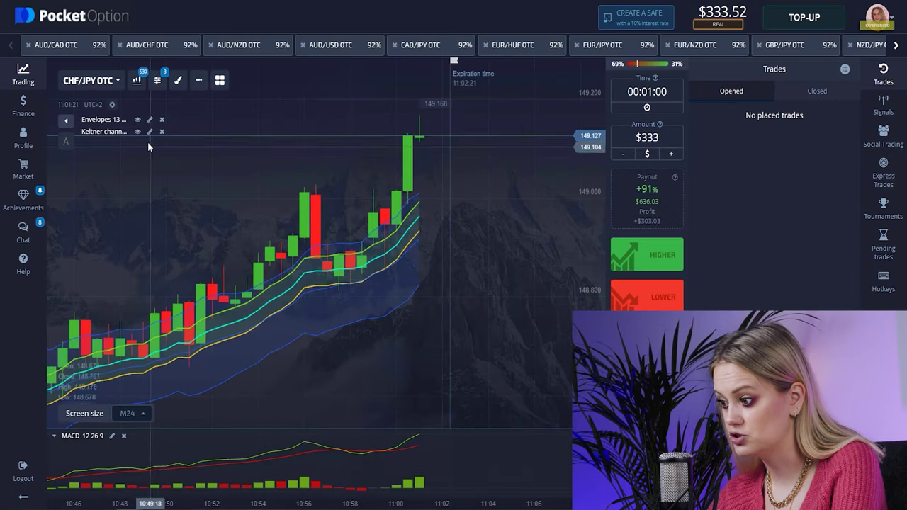
- Remove the Keltner channel indicator and save an Envelopes period of 7
left_click(161, 131)
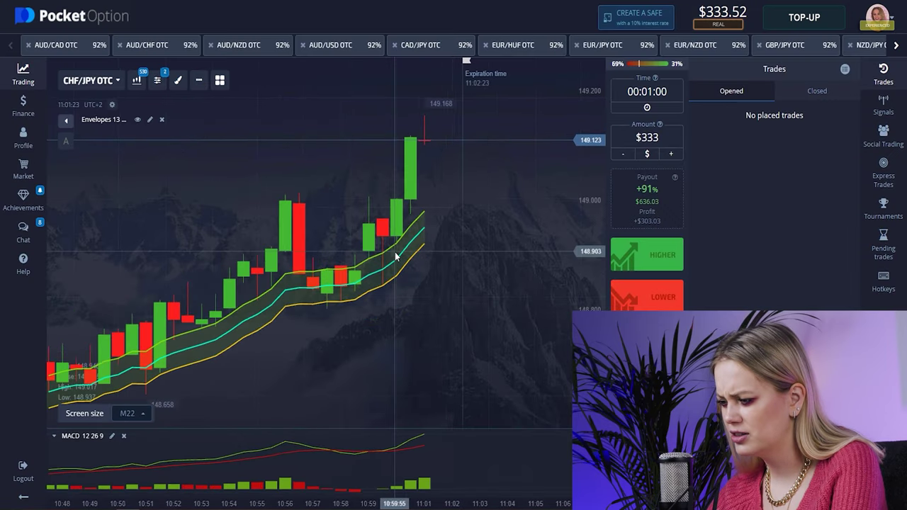
scroll(395, 251, "up", 3)
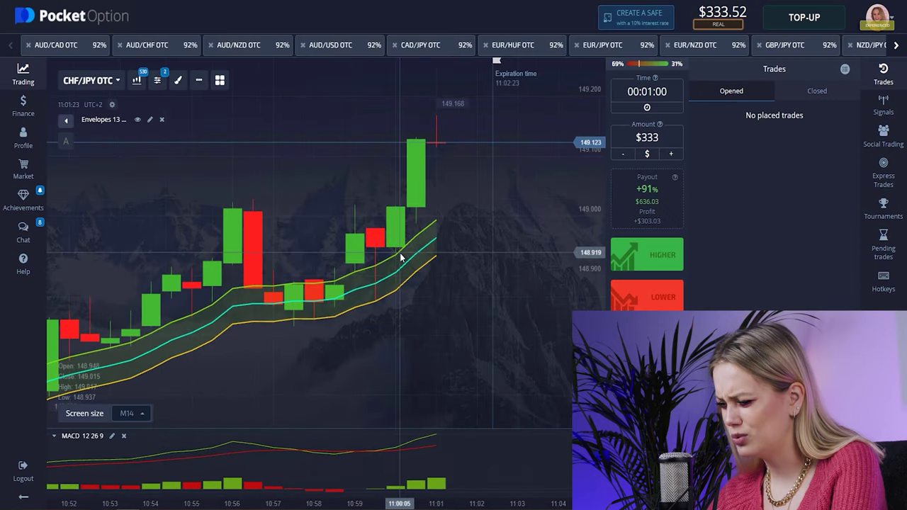
left_click(150, 120)
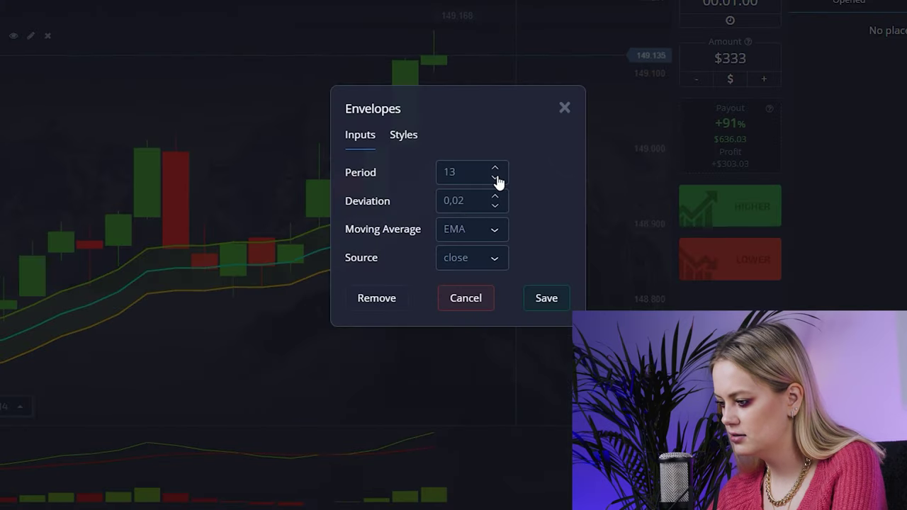
left_click(495, 177)
left_click(496, 178)
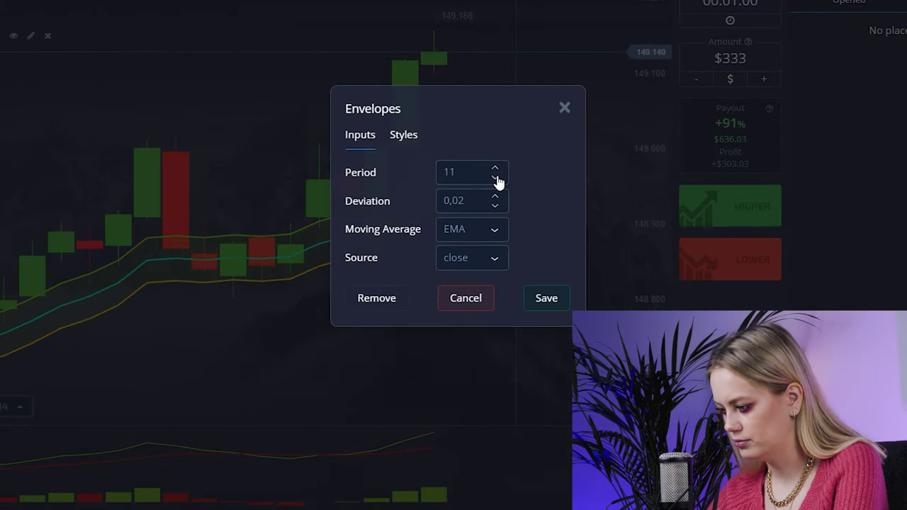
left_click(496, 178)
left_click(495, 178)
left_click(495, 177)
left_click(495, 178)
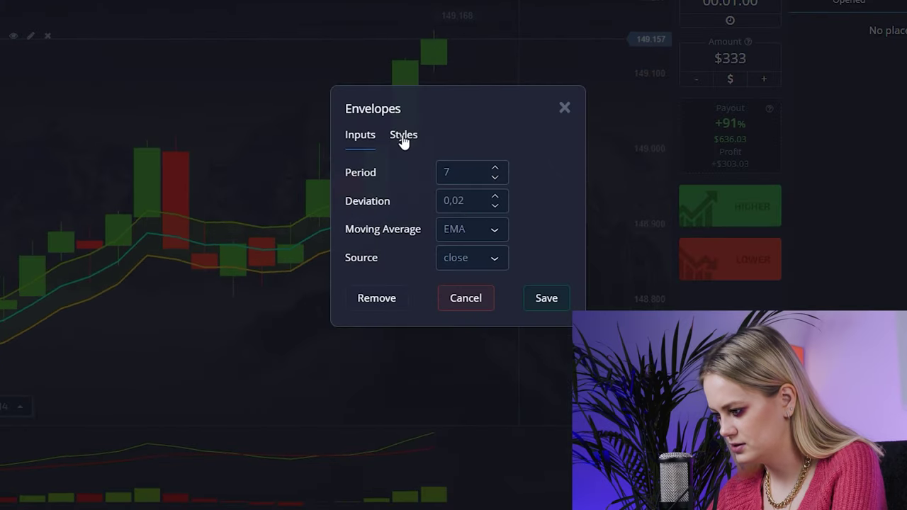
left_click(556, 301)
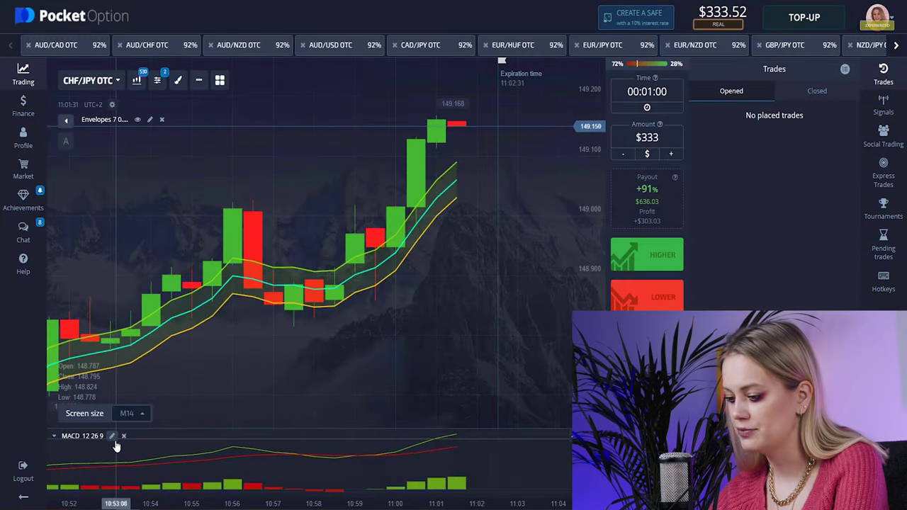
- Widen the MACD macd and signal lines to 2px and save
left_click(112, 437)
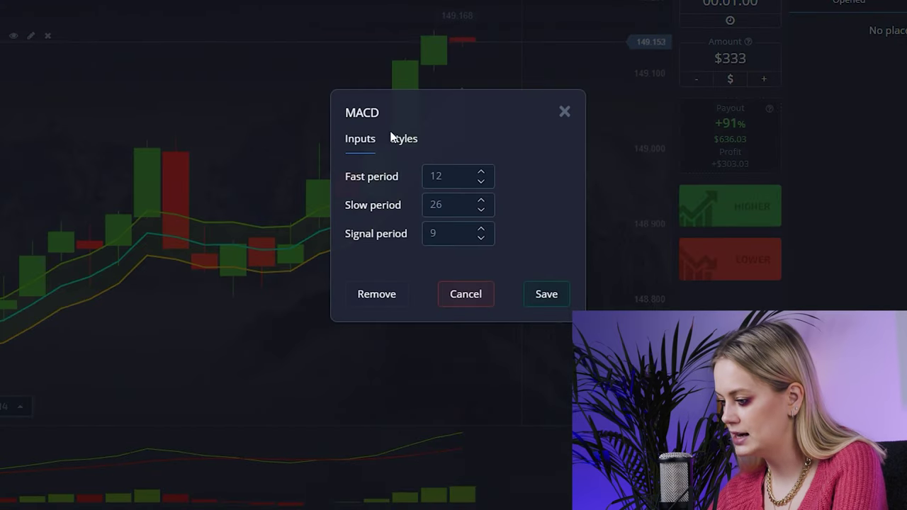
left_click(397, 139)
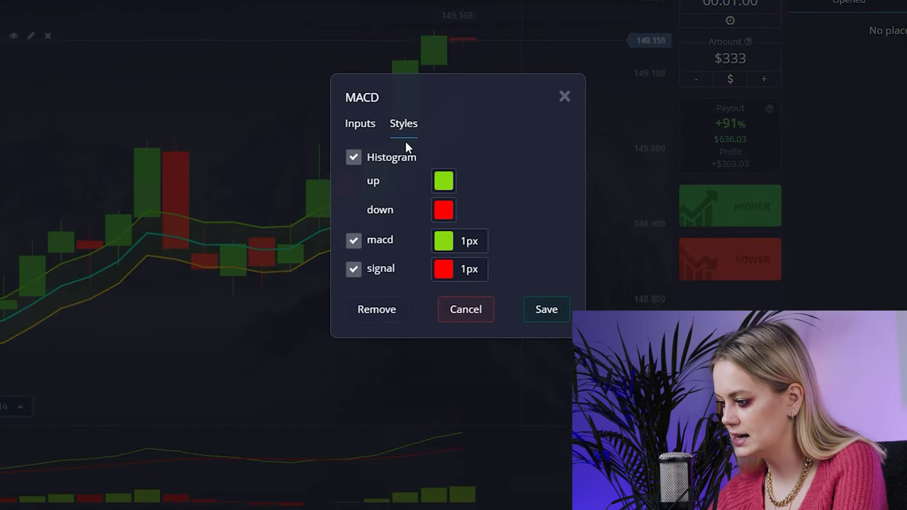
left_click(477, 242)
left_click(475, 348)
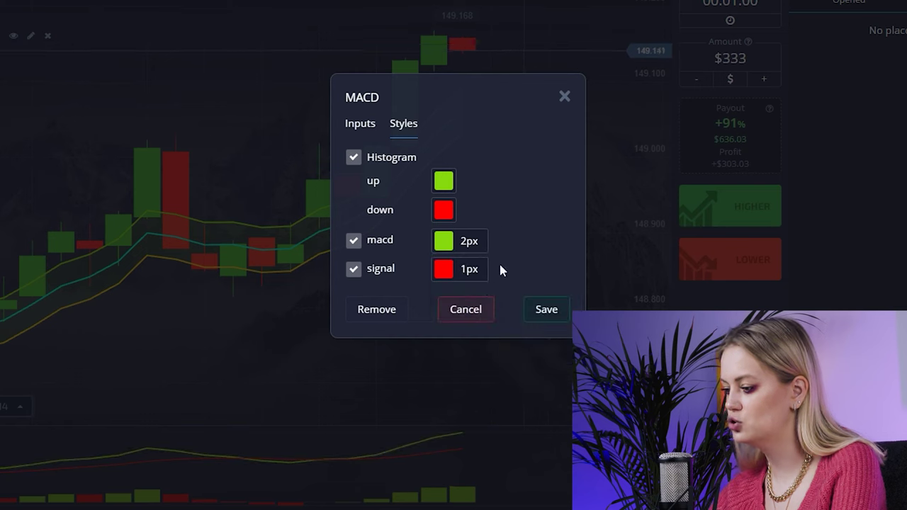
left_click(467, 275)
left_click(476, 377)
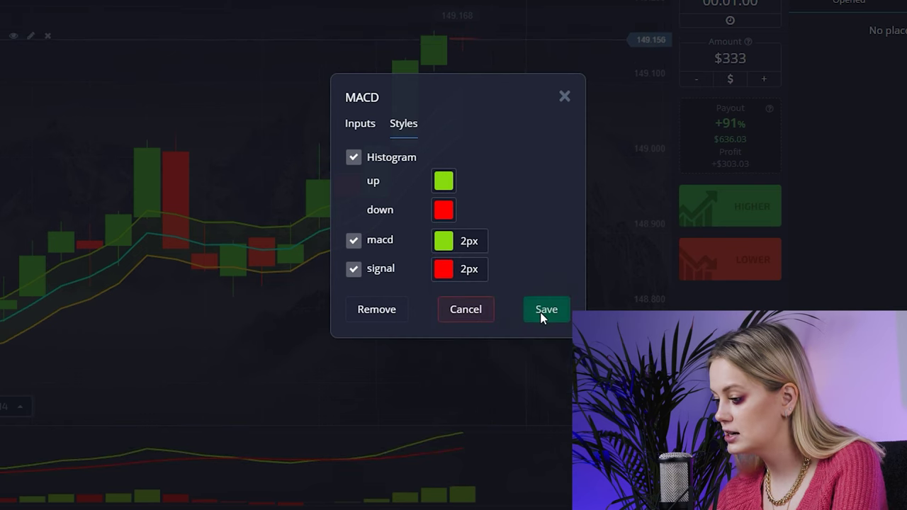
left_click(542, 312)
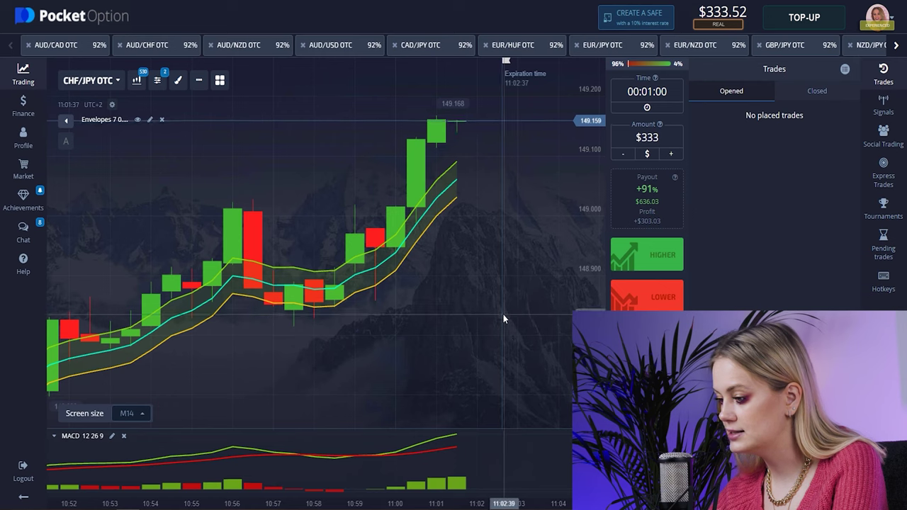
scroll(496, 312, "up", 3)
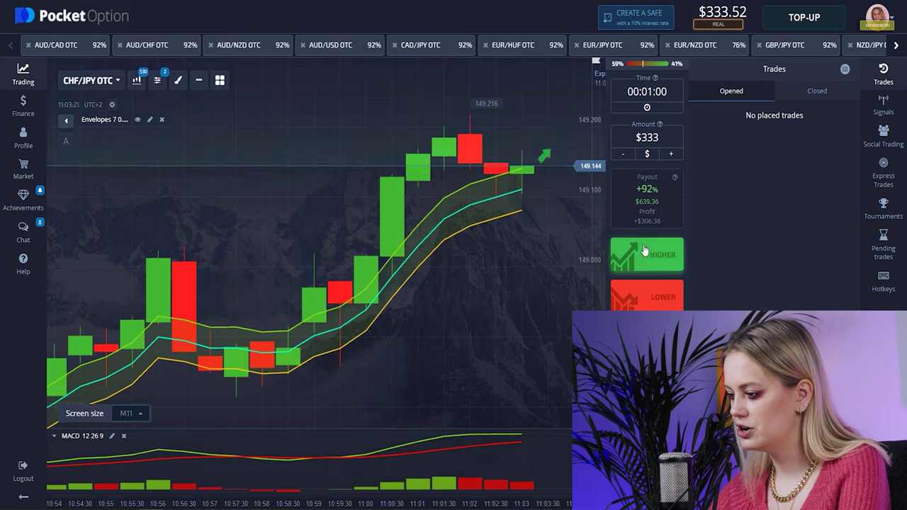
- Place a $333 one-minute Higher trade on CHF/JPY OTC
left_click(643, 255)
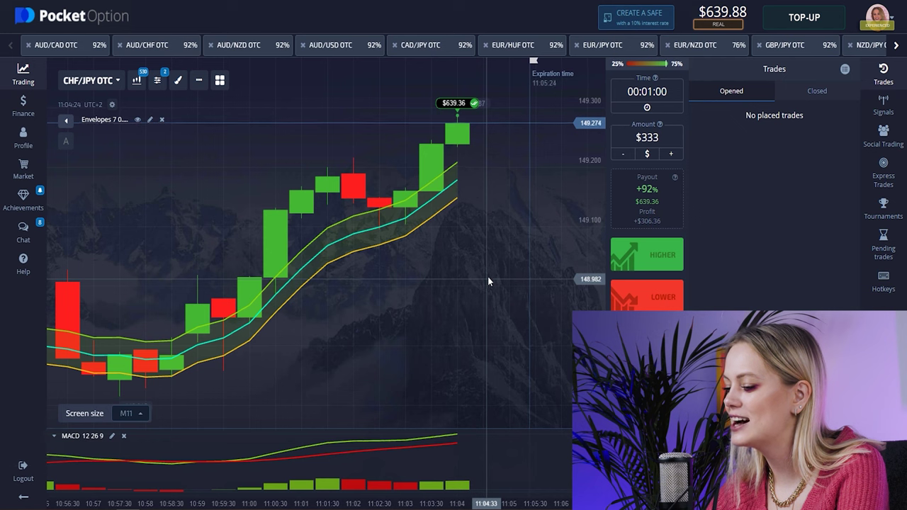
left_click_drag(436, 188, 385, 225)
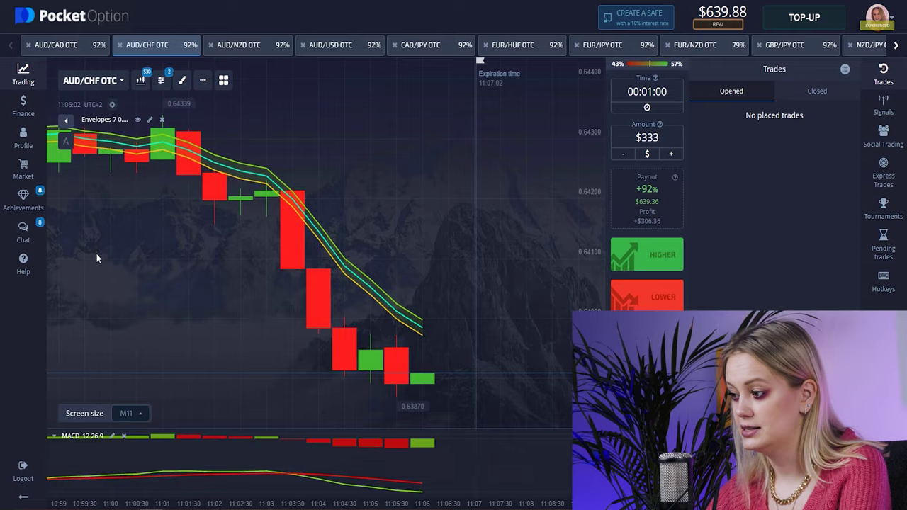
- Set the trade amount to $300 and place two Lower trades on AUD/CHF OTC
left_click(642, 139)
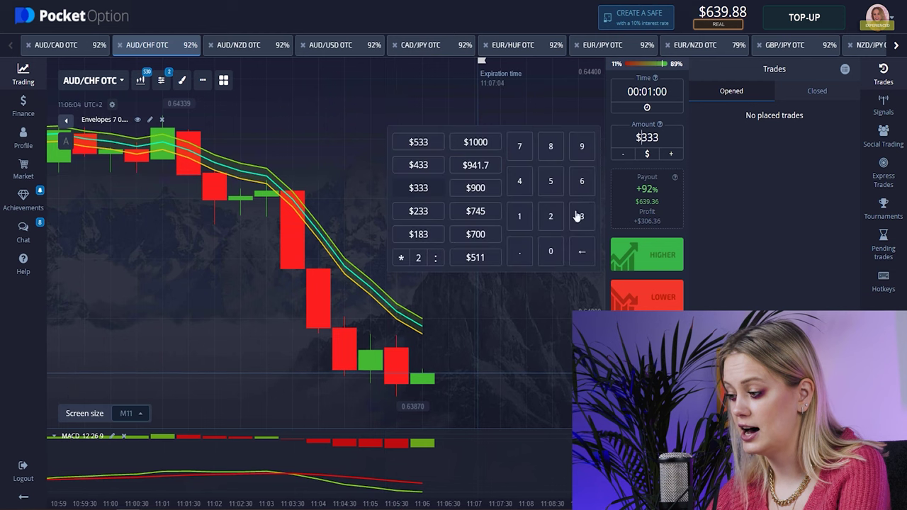
left_click(551, 251)
left_click(550, 251)
double_click(647, 296)
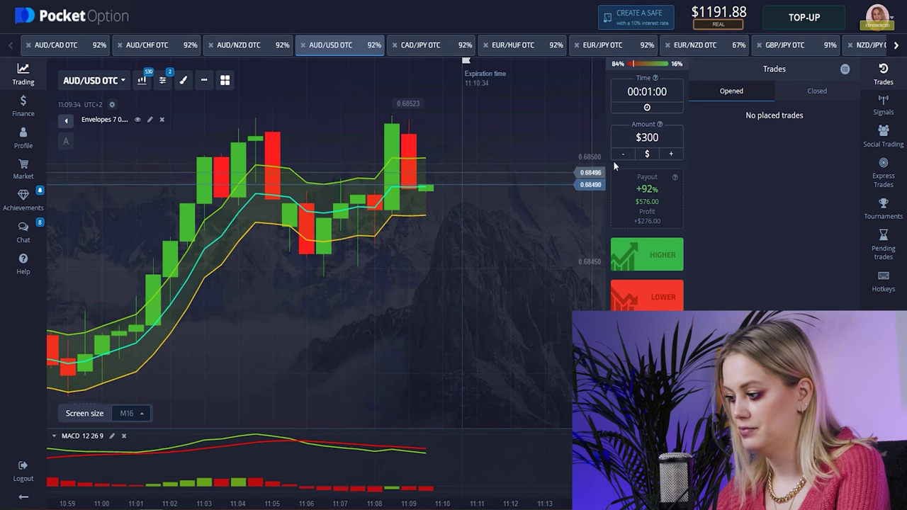
- Enter a $1000 amount and place a Lower trade on AUD/USD OTC
left_click(647, 137)
type("1000")
left_click(646, 295)
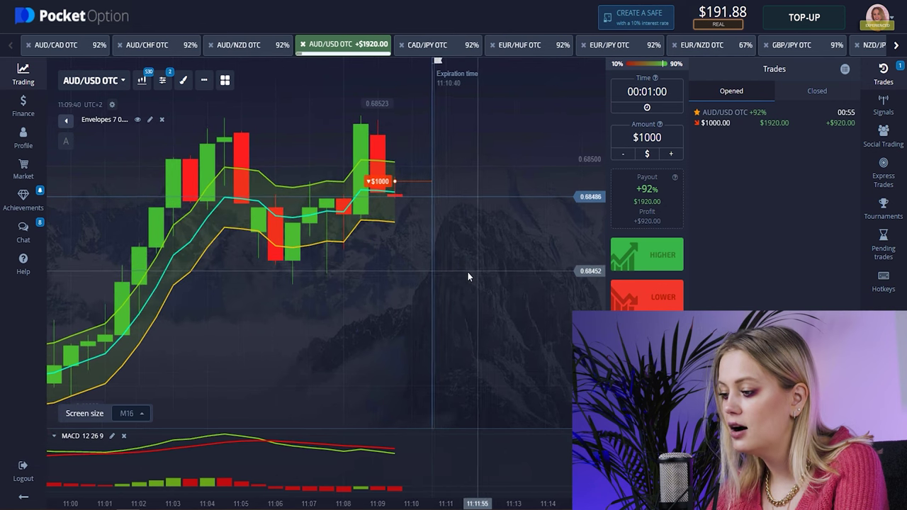
left_click_drag(512, 276, 467, 270)
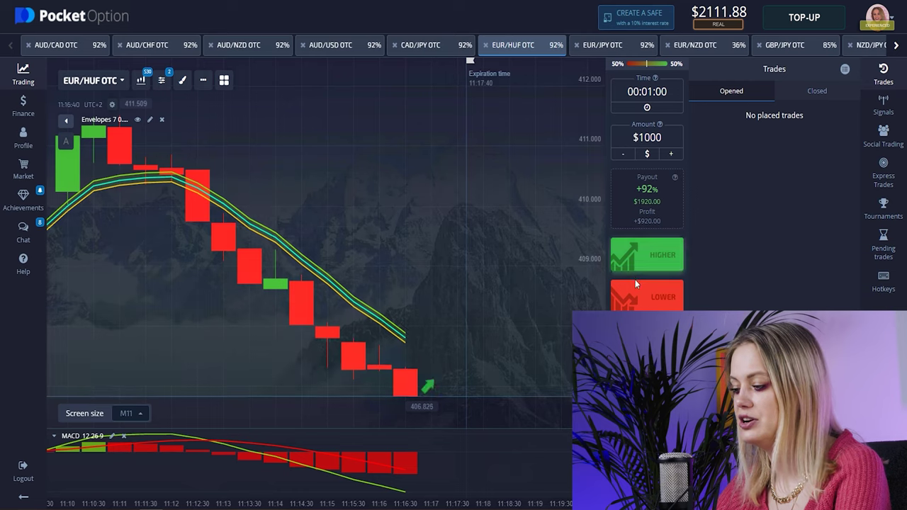
- Open two $1000 one-minute Lower positions on EUR/HUF OTC at once
double_click(638, 292)
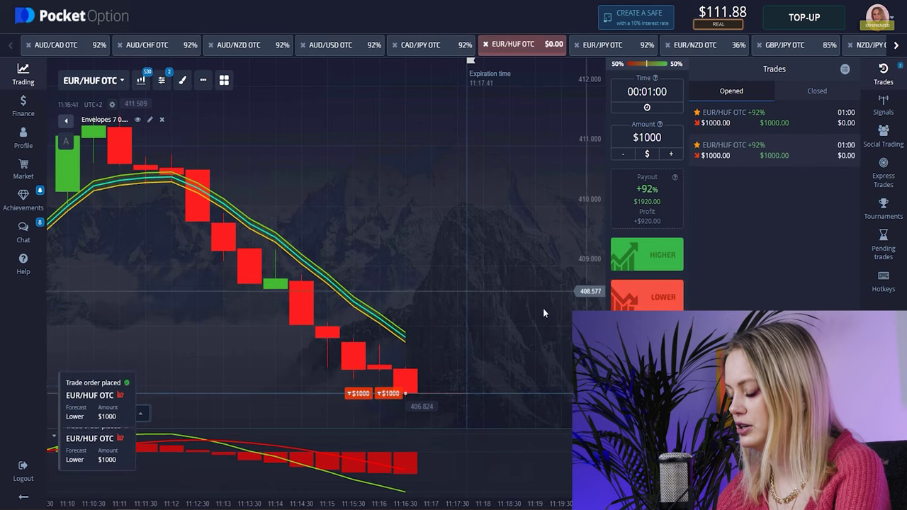